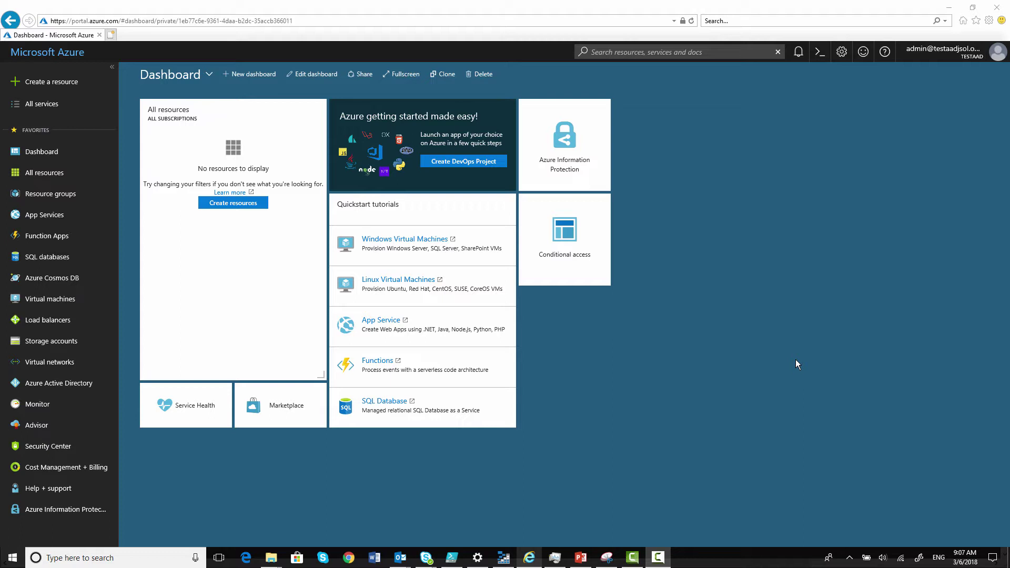
Start adding a new policy under the scoped policies of Azure Information Protection
mouse_move(595, 175)
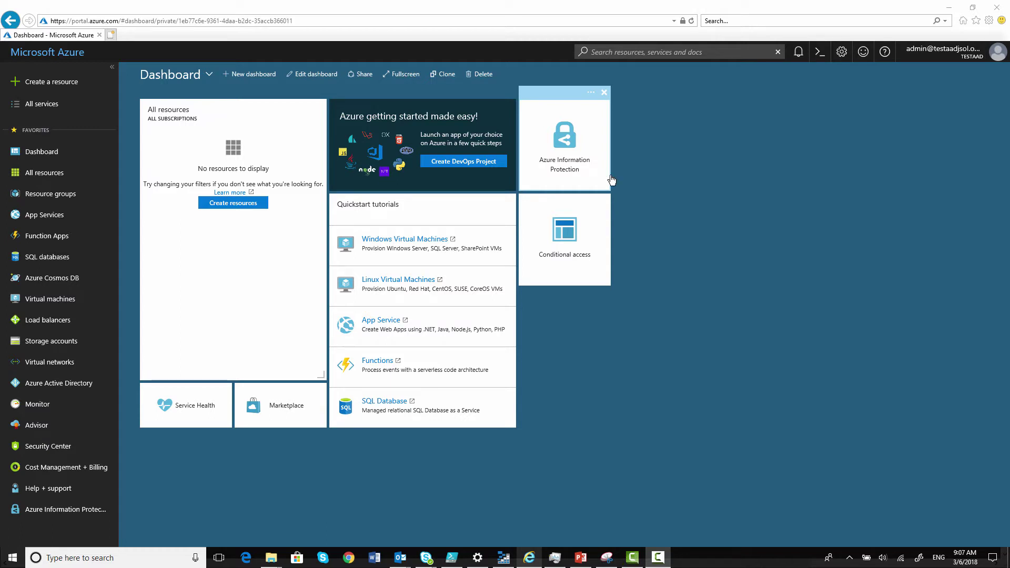
left_click(571, 160)
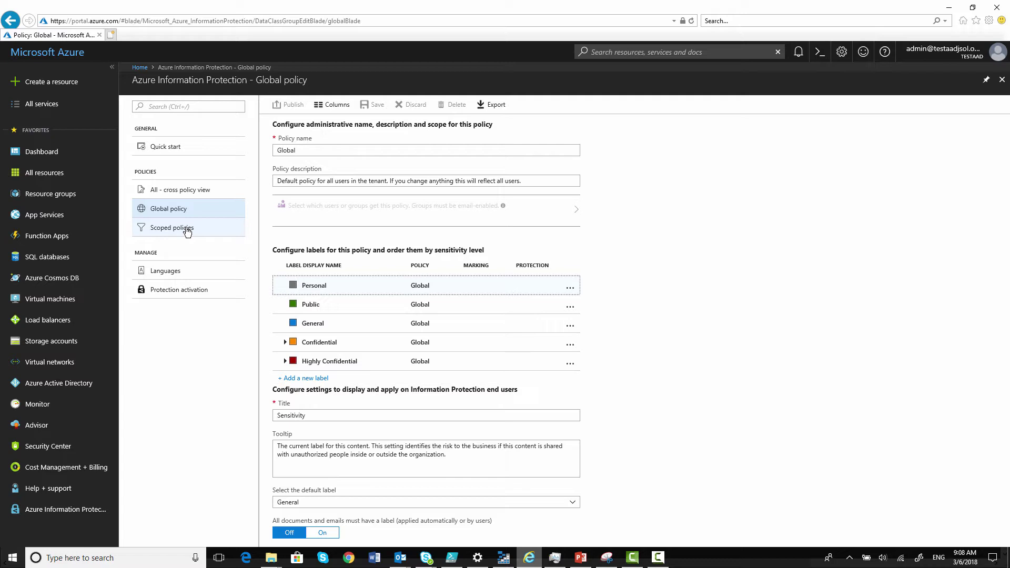
left_click(186, 232)
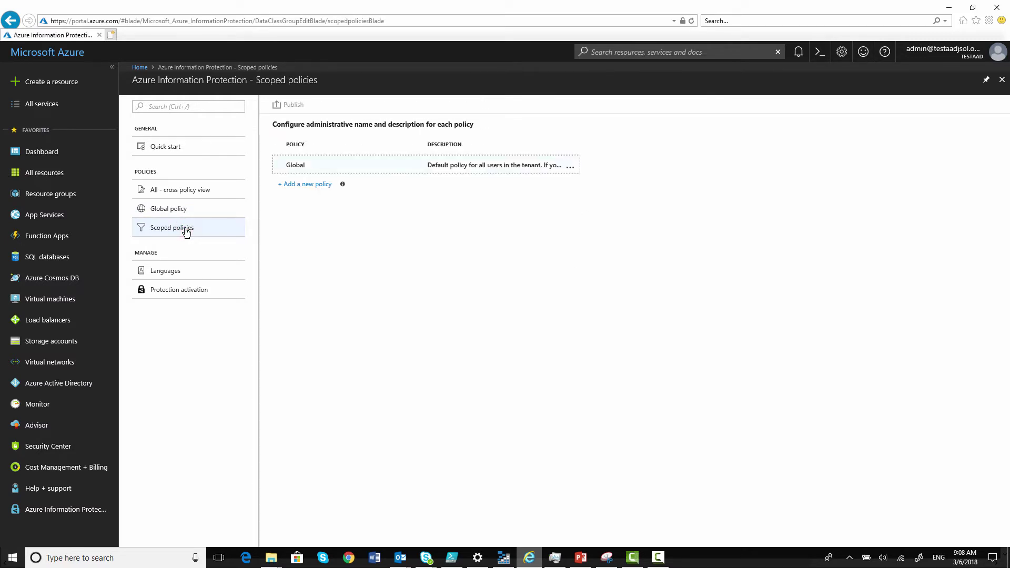
left_click(306, 187)
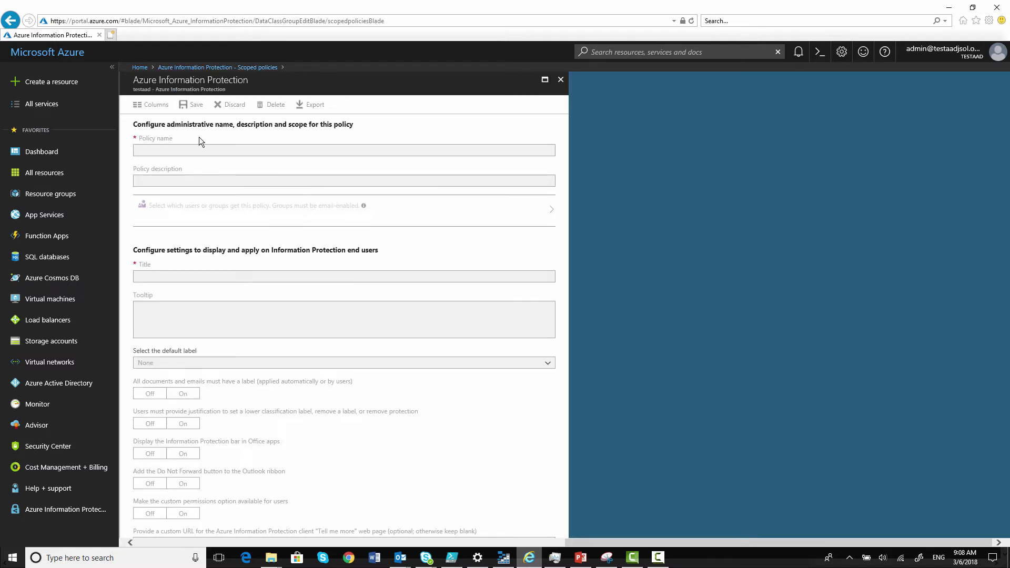
Name the new scoped policy "Financial Team Policy"
left_click(160, 150)
type("F")
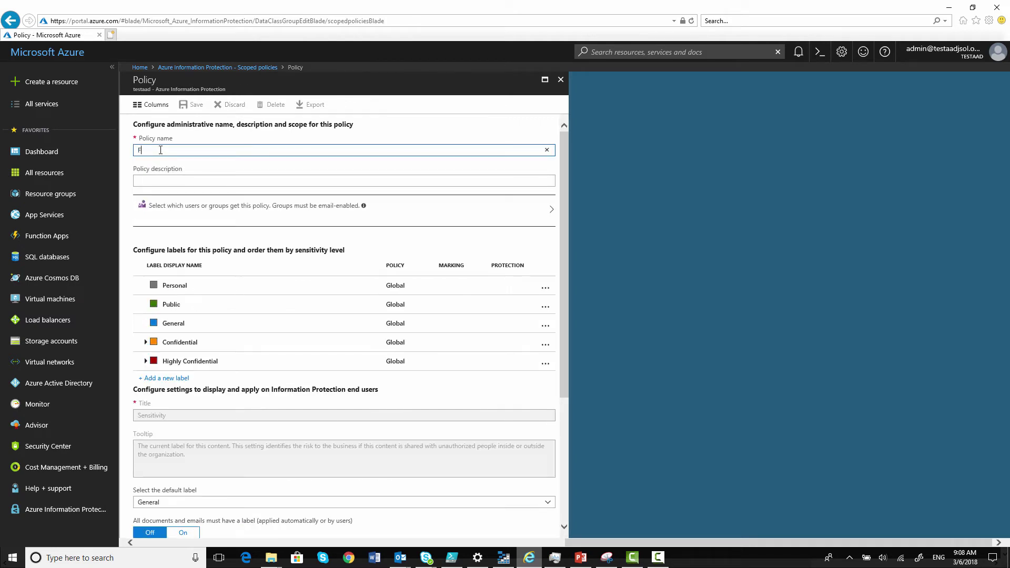
type("inancial Team")
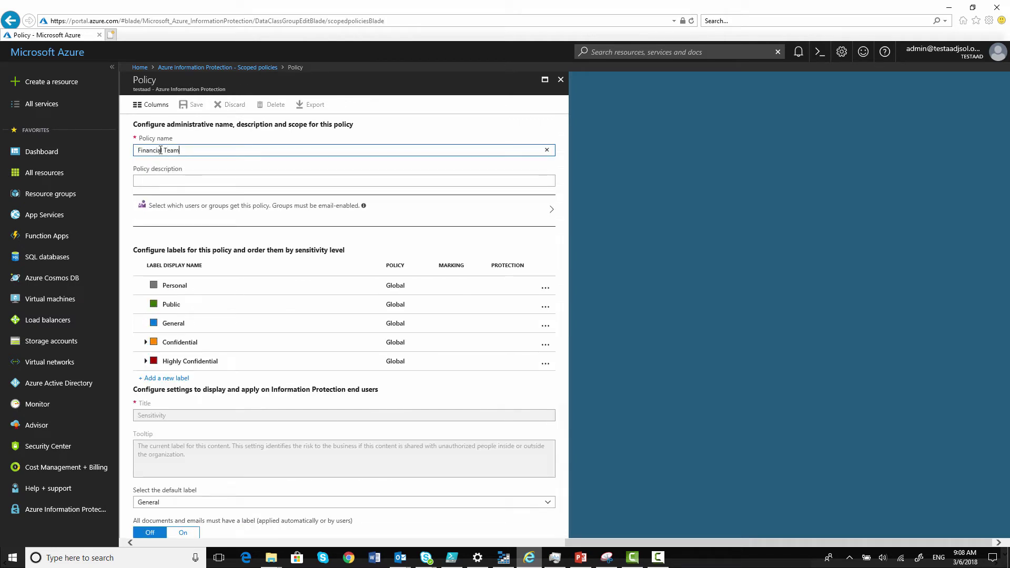
type(" Policy")
key("Tab")
left_click_drag(211, 154, 127, 150)
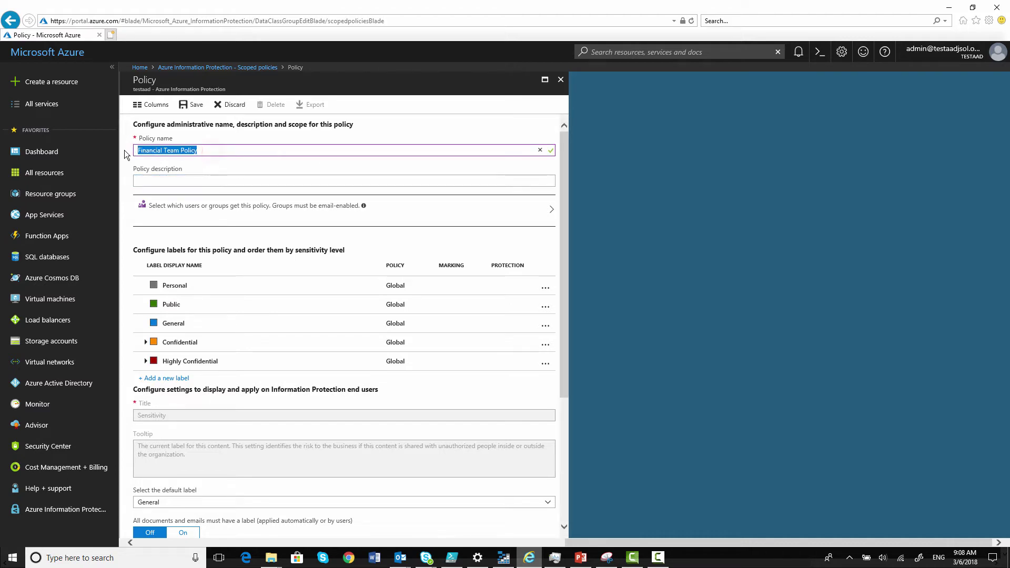
Set the policy description to "Scoped Policy for the financial team"
left_click(169, 180)
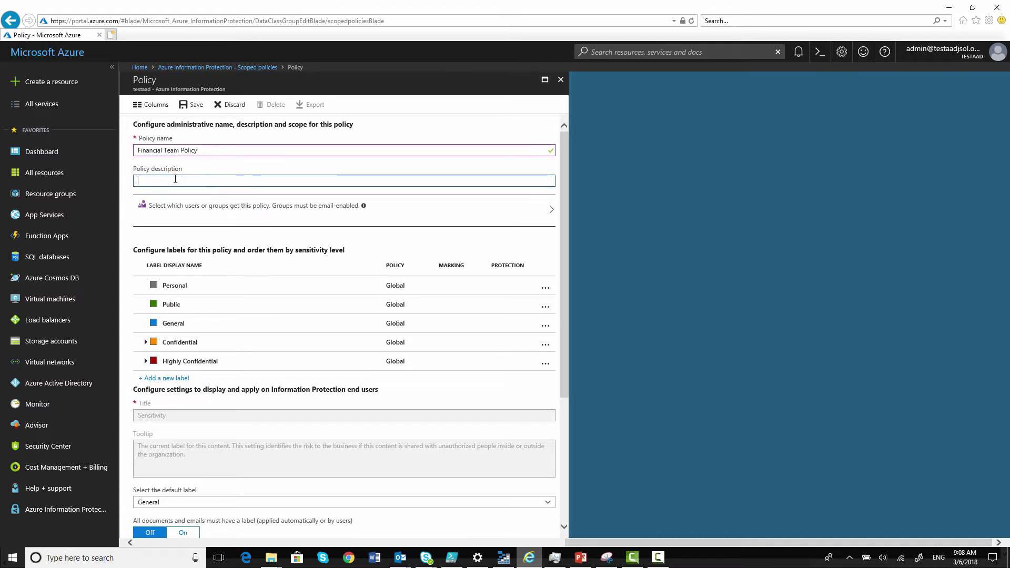
type("Scoped Policy")
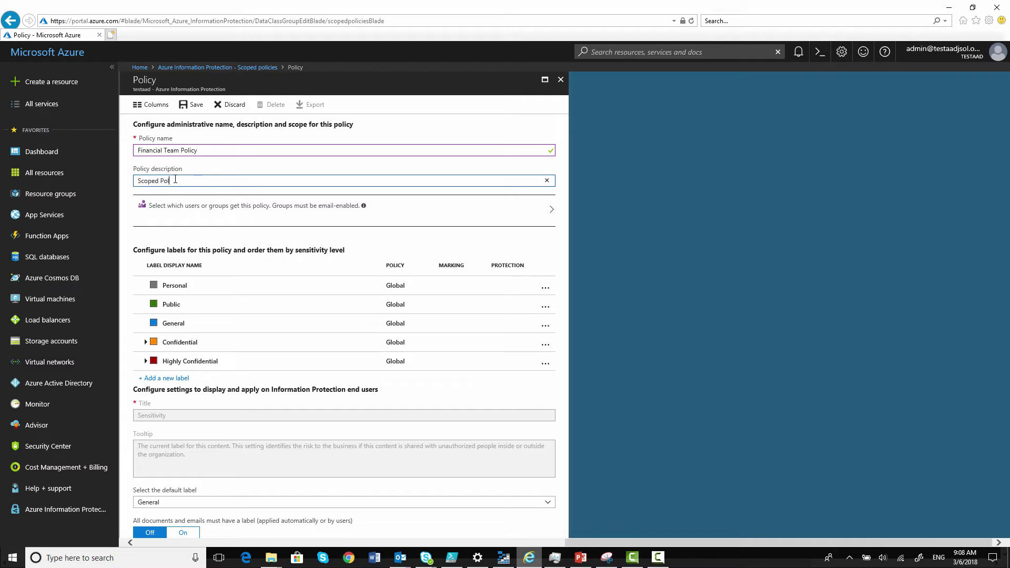
key("BackSpace")
key("BackSpace")
key("BackSpace")
key("BackSpace")
type("icy for the financial team")
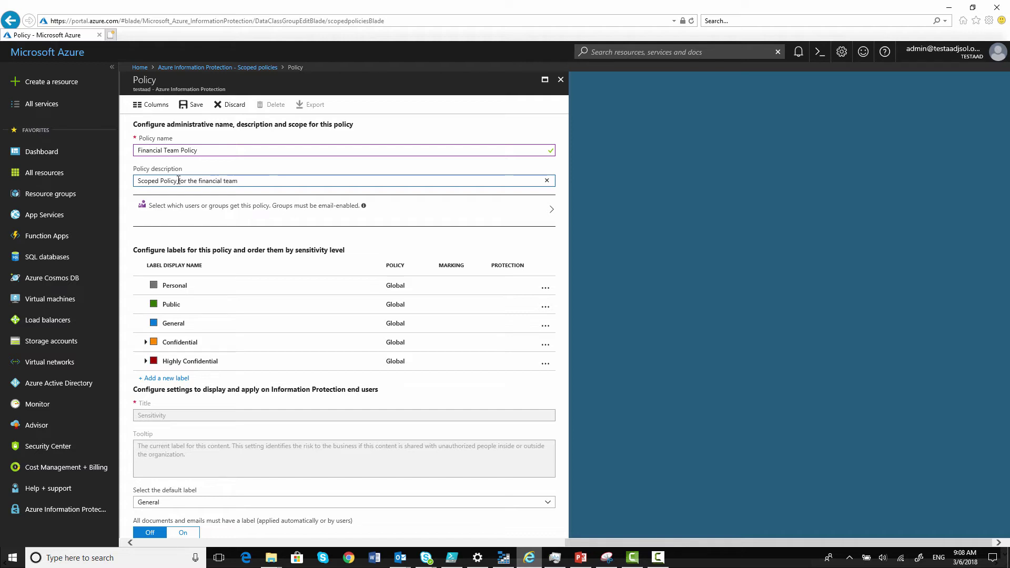
Assign the policy to the email-enabled Financial Team group by searching the directory for "financi"
left_click(210, 212)
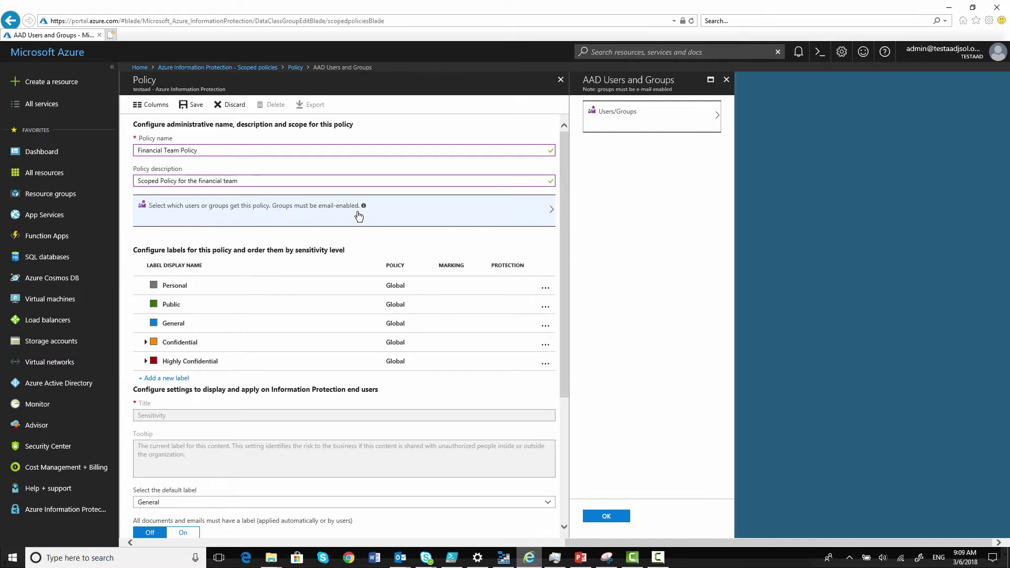
mouse_move(363, 214)
left_click(631, 126)
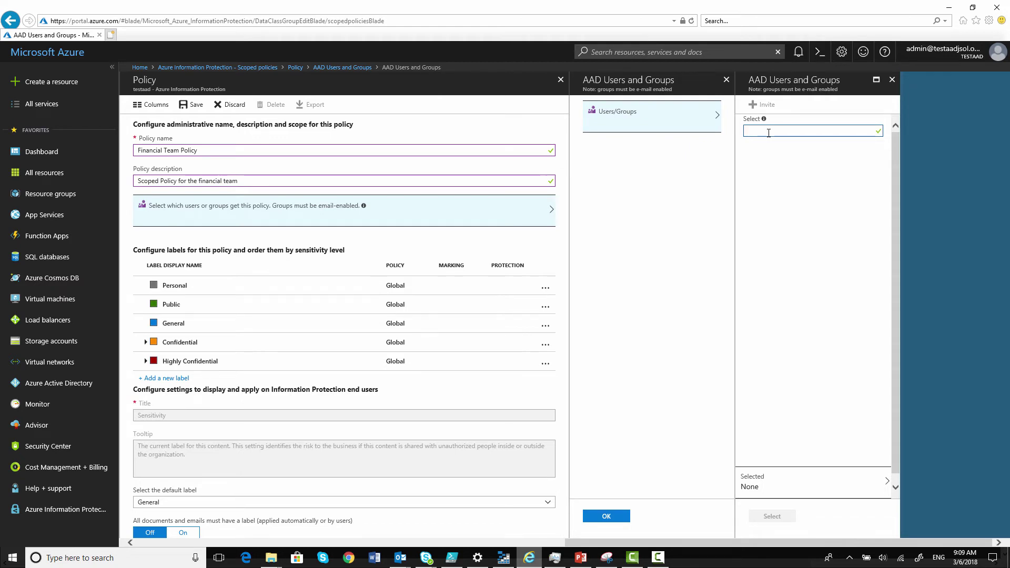
type("inanci")
left_click(802, 169)
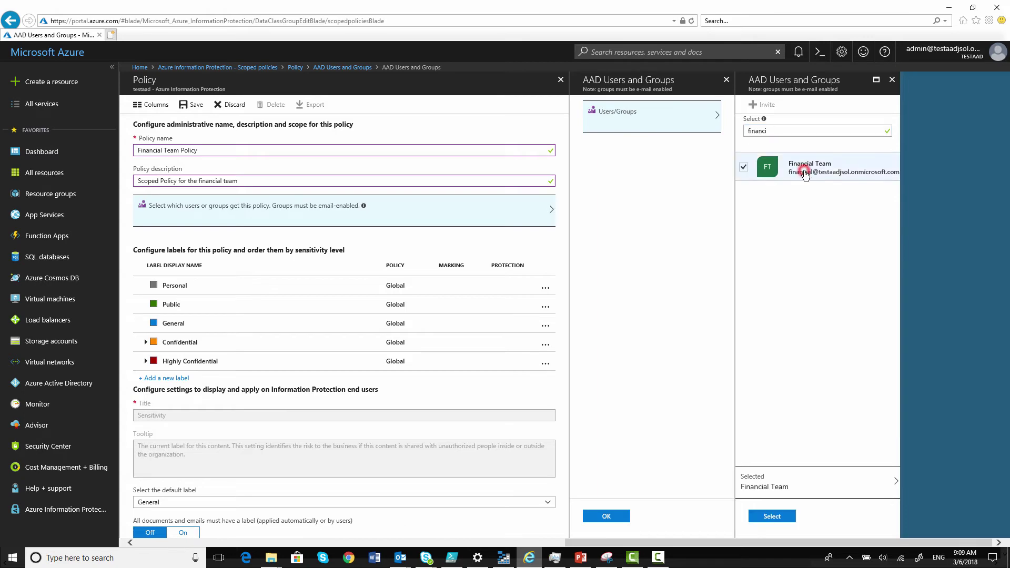
left_click(770, 517)
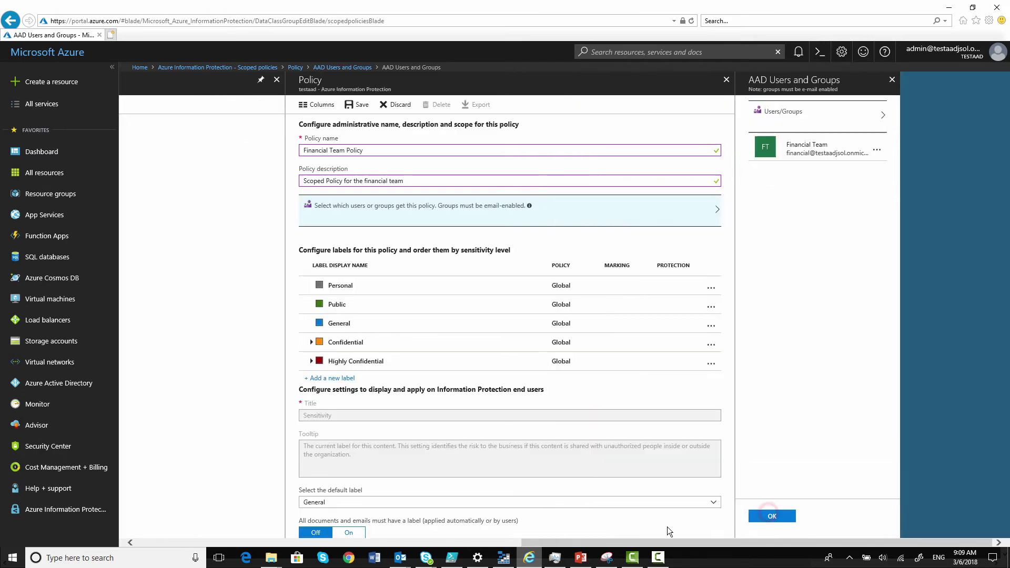
left_click(610, 517)
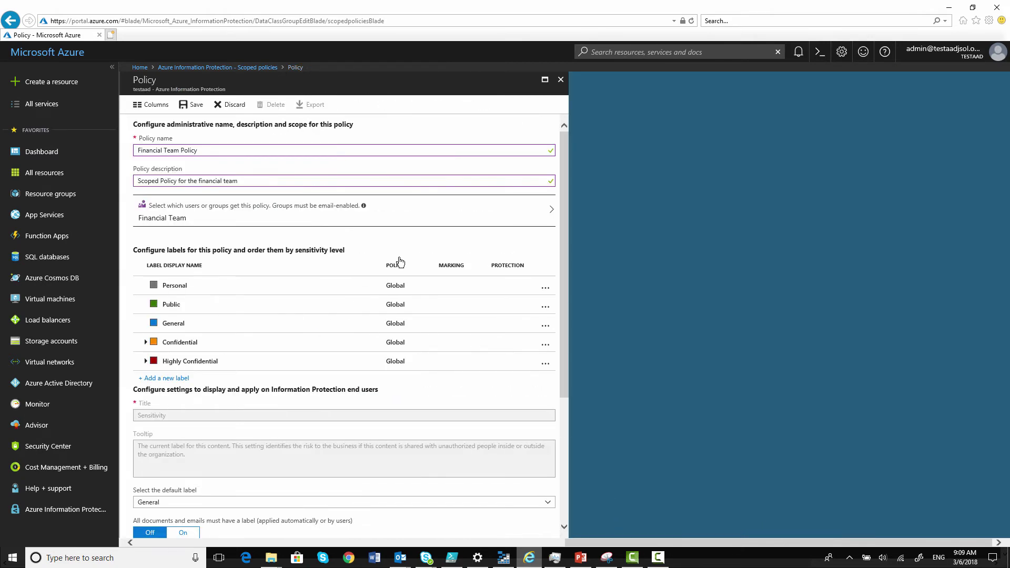
Expand the Confidential label and examine the actions and settings available for its inherited All Employees sub-label
left_click(145, 343)
left_click(547, 366)
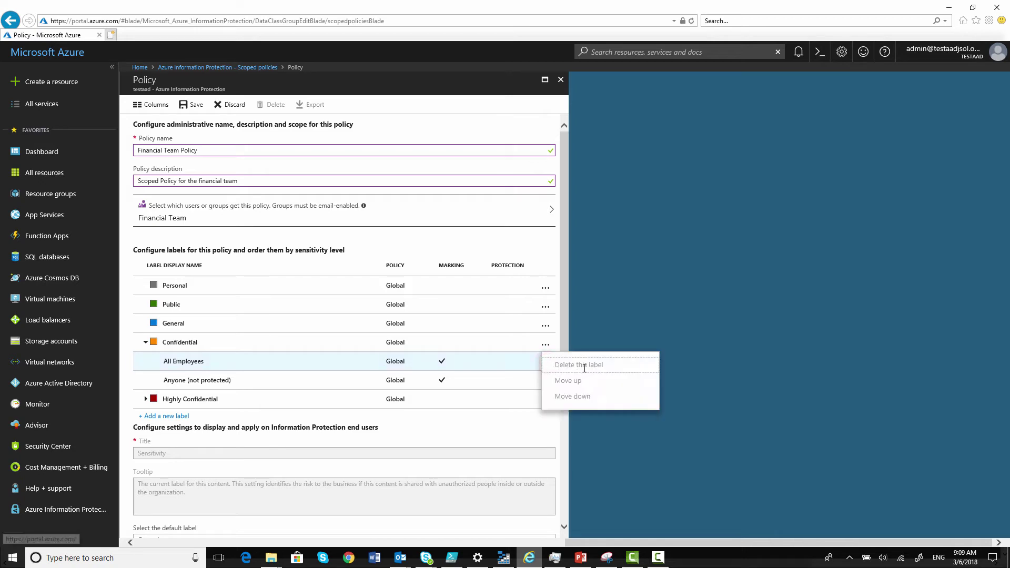
left_click(185, 364)
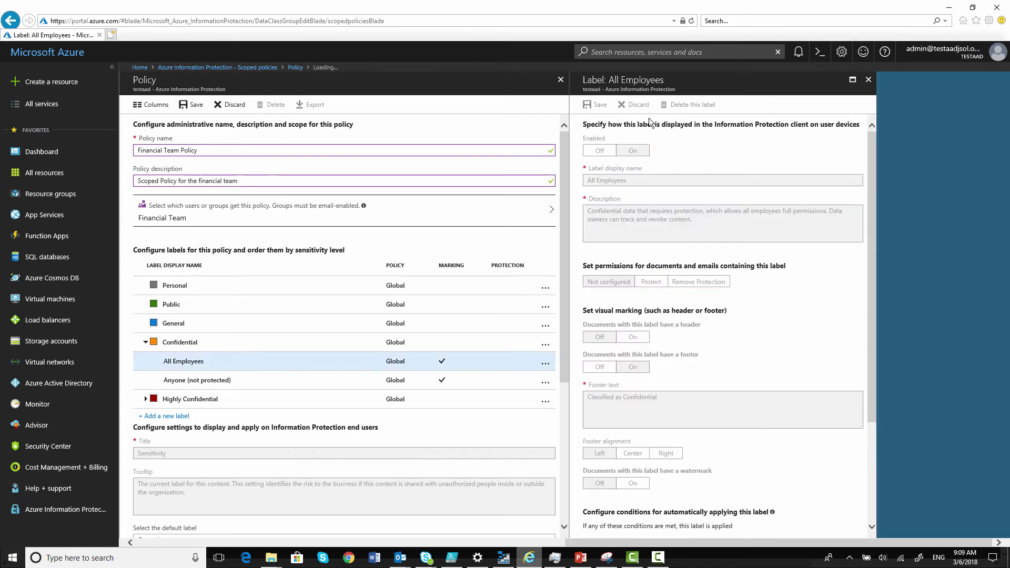
scroll(650, 456, "down", 5)
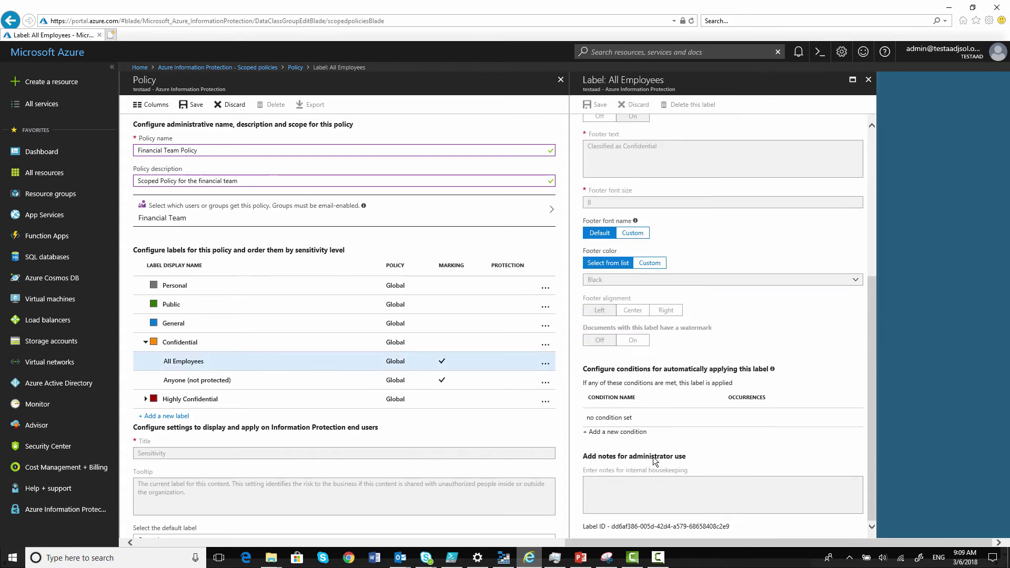
left_click(869, 80)
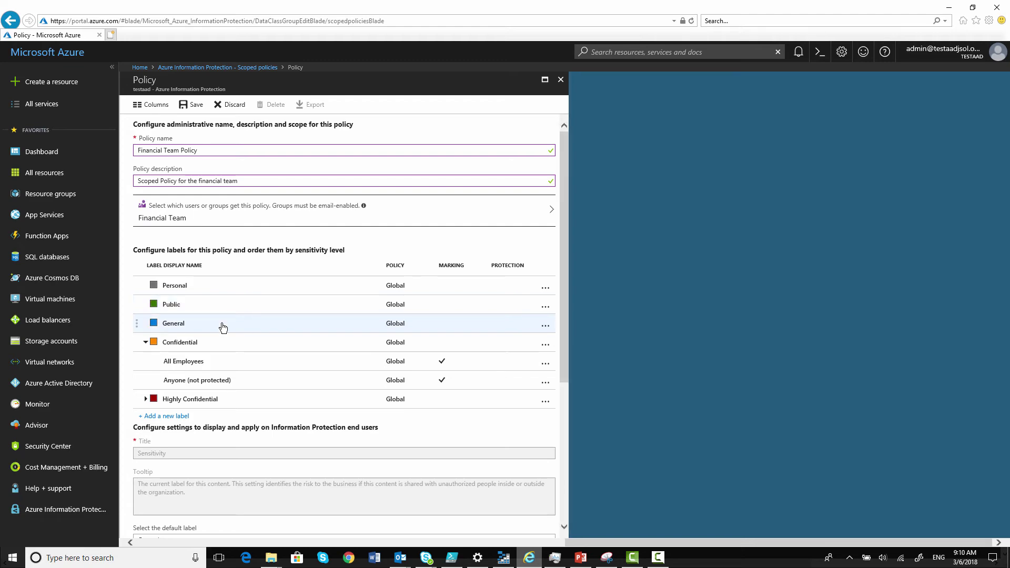
Review the policy's end-user settings and the actions offered for the Confidential label
scroll(223, 327, "down", 4)
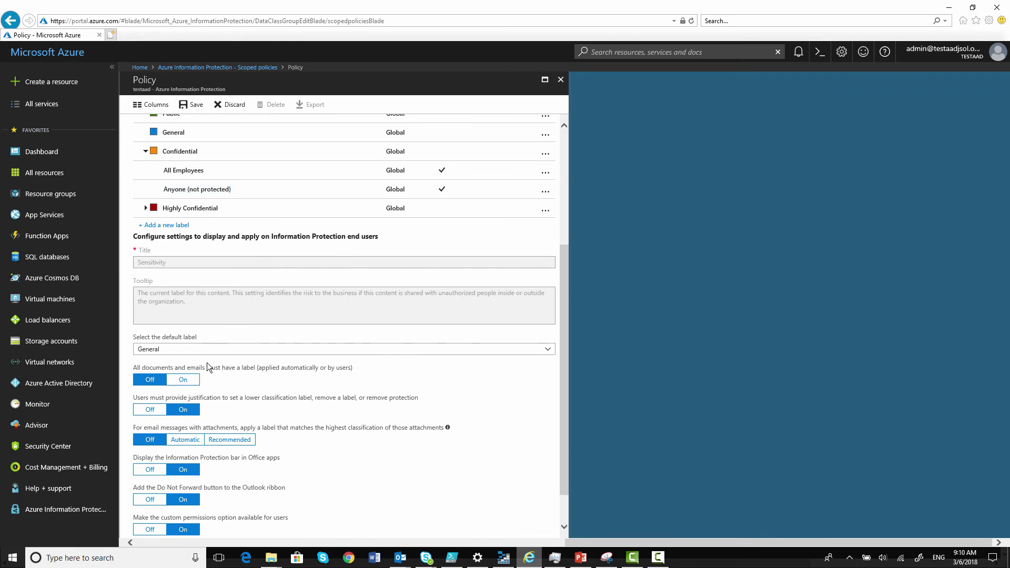
scroll(207, 363, "down", 1)
scroll(198, 389, "up", 4)
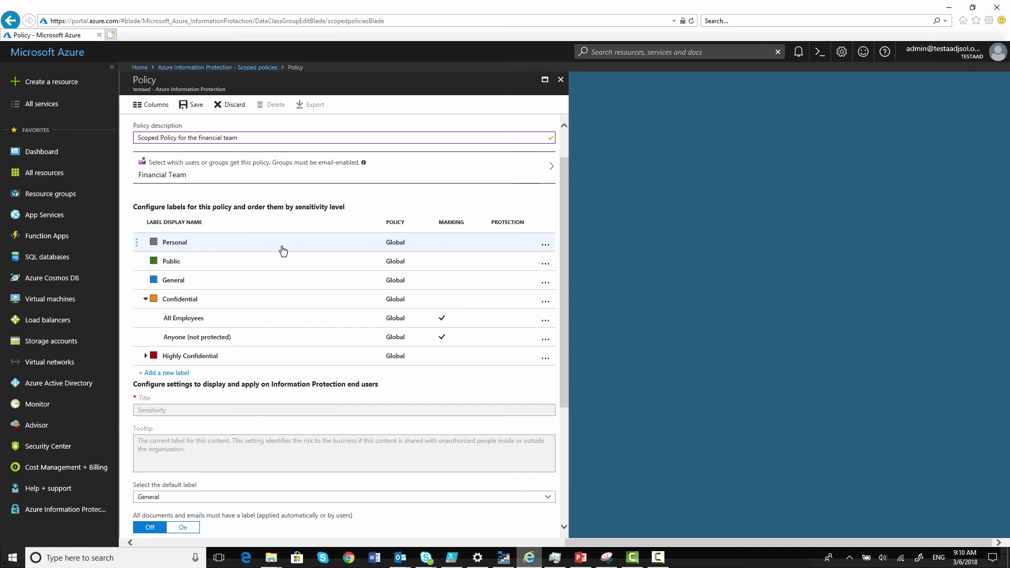
right_click(188, 300)
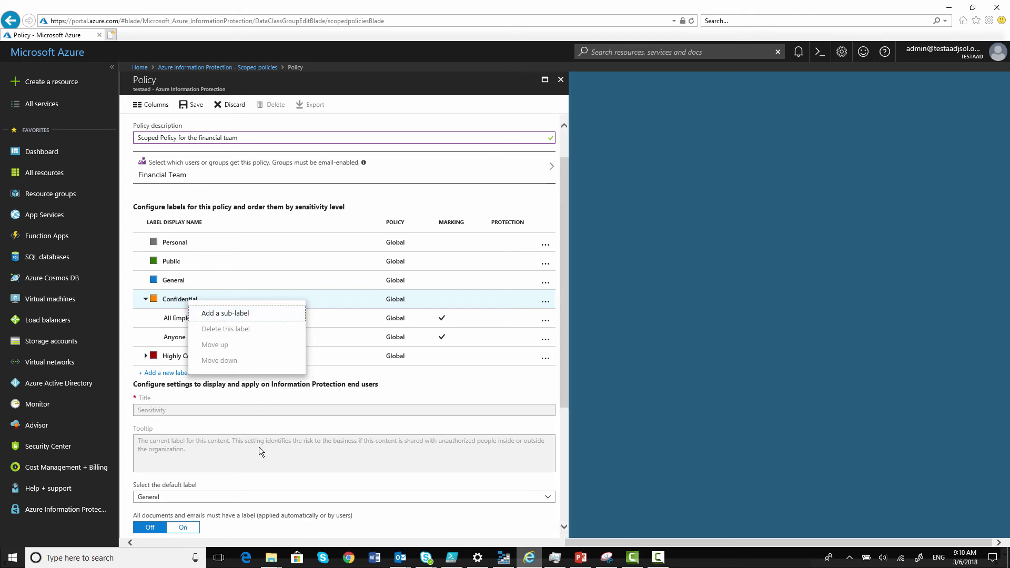
left_click(406, 386)
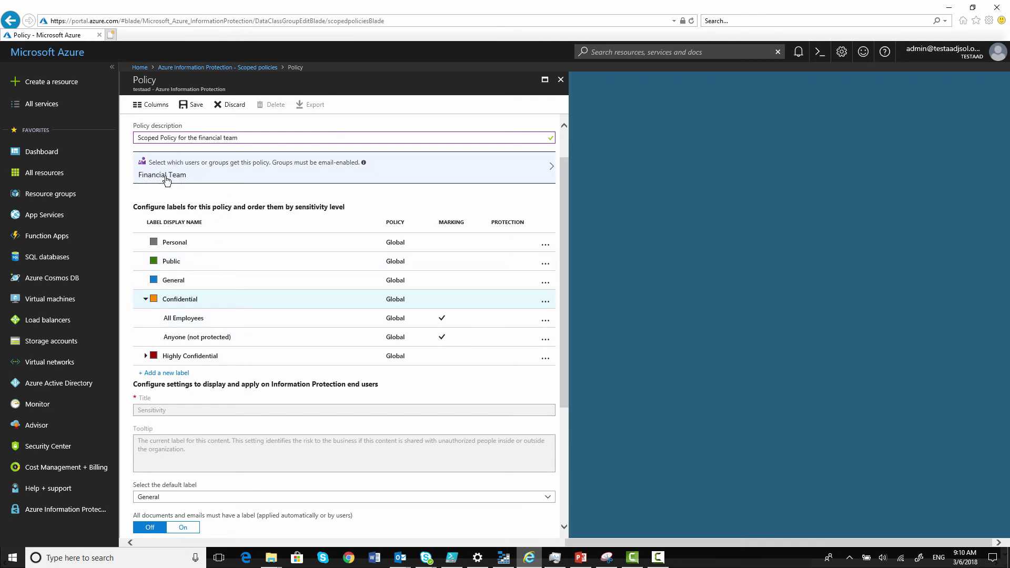
Save the Financial Team Policy and publish the scoped policy changes to all users
left_click(192, 111)
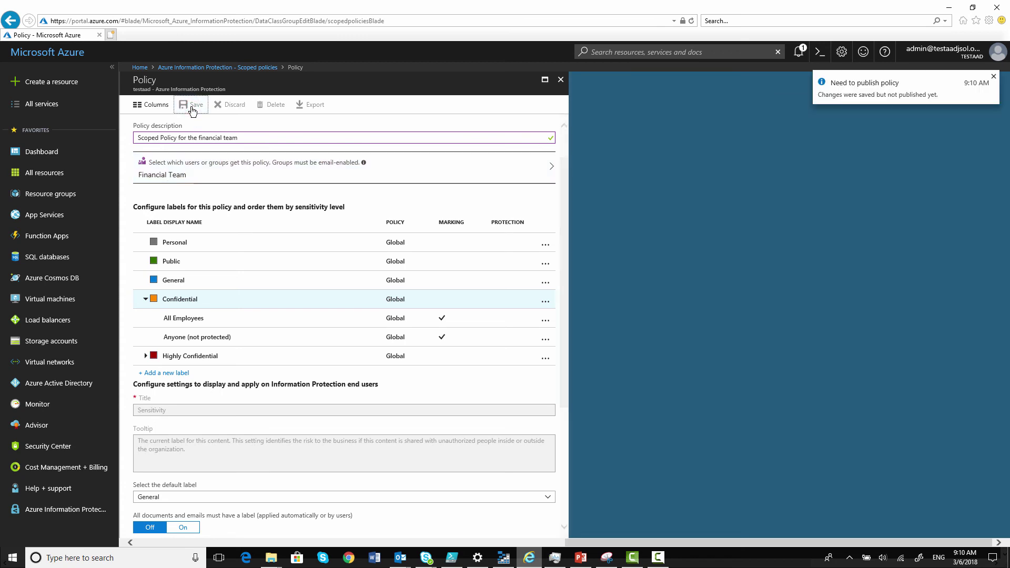
left_click(994, 76)
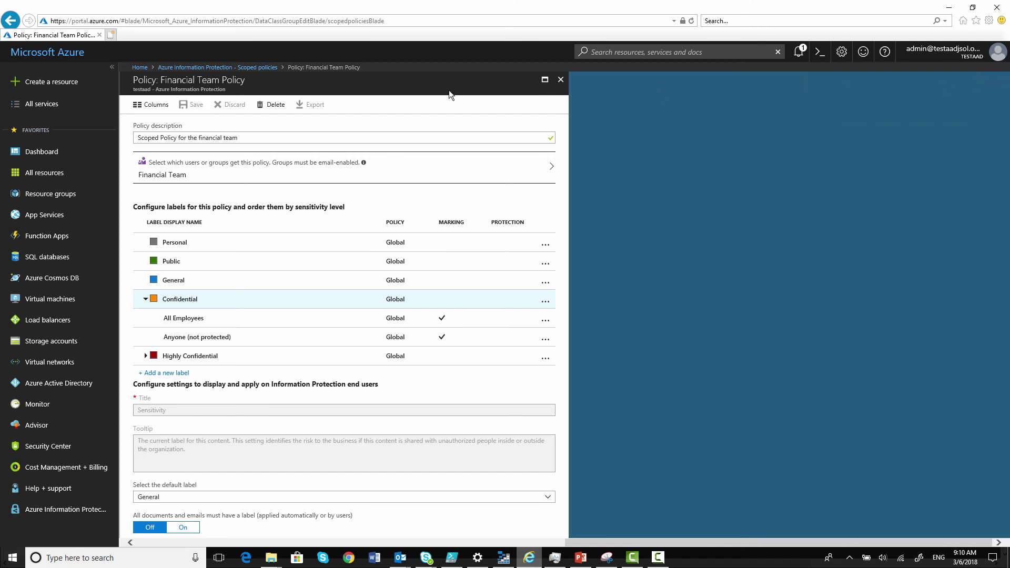
left_click(560, 81)
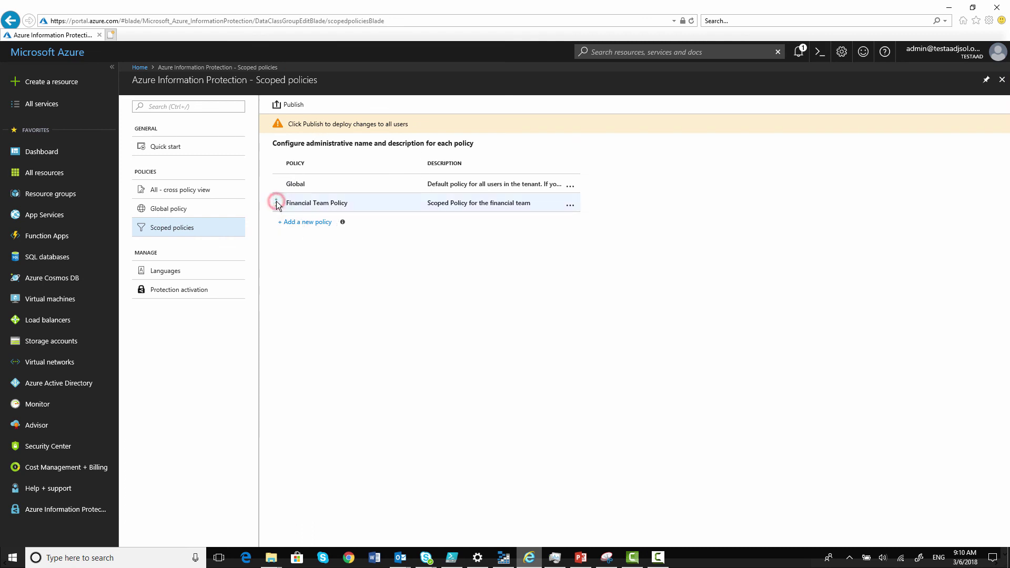
left_click(298, 105)
left_click(302, 178)
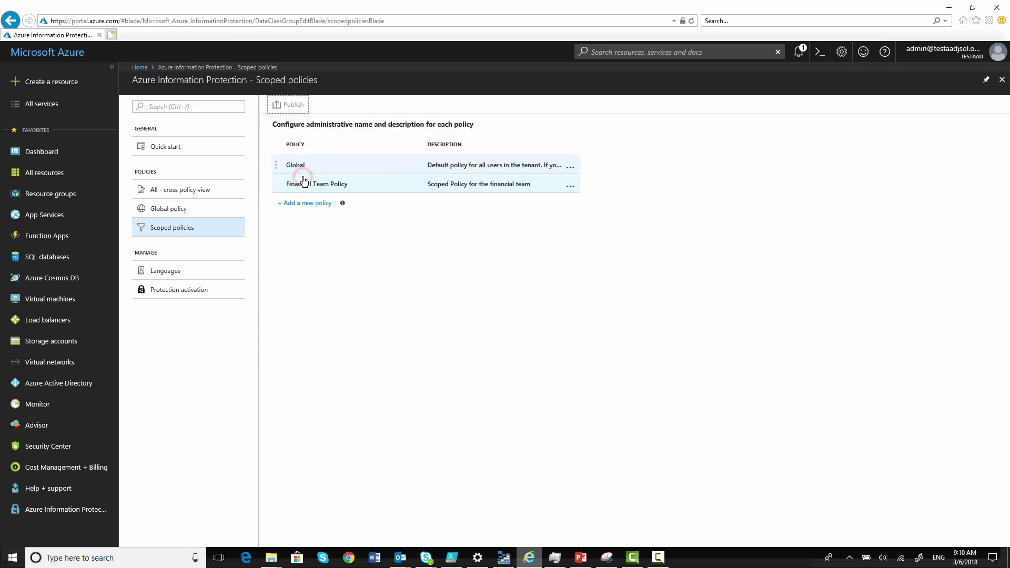